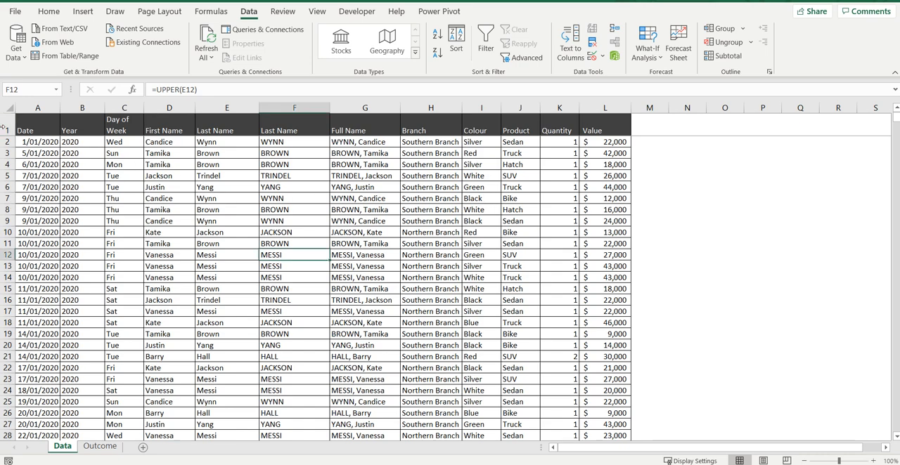
# Insert six blank rows above the header row of the sales data
pyautogui.moveTo(7, 130); pyautogui.dragTo(4, 188)
pyautogui.rightClick(77, 175)
pyautogui.click(112, 271)
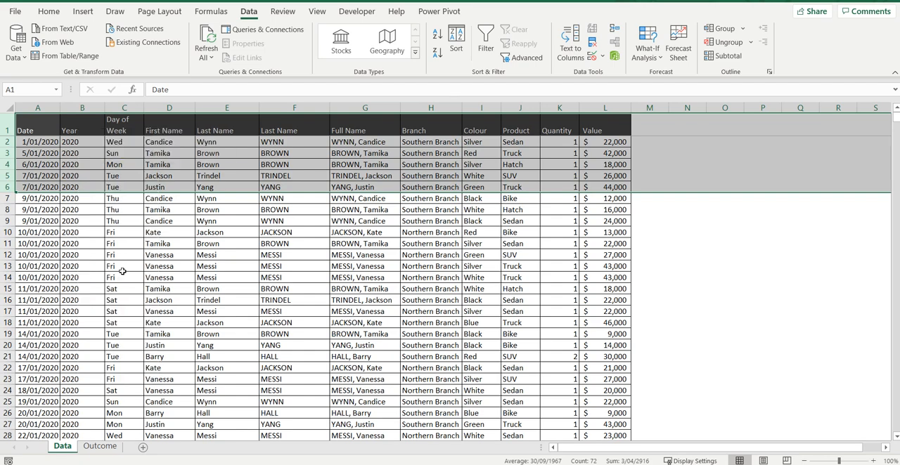
# Copy the table's header cells A7:L7 and paste them into row 1, starting at A1
pyautogui.moveTo(39, 189); pyautogui.dragTo(604, 188)
pyautogui.rightClick(608, 186)
pyautogui.click(618, 137)
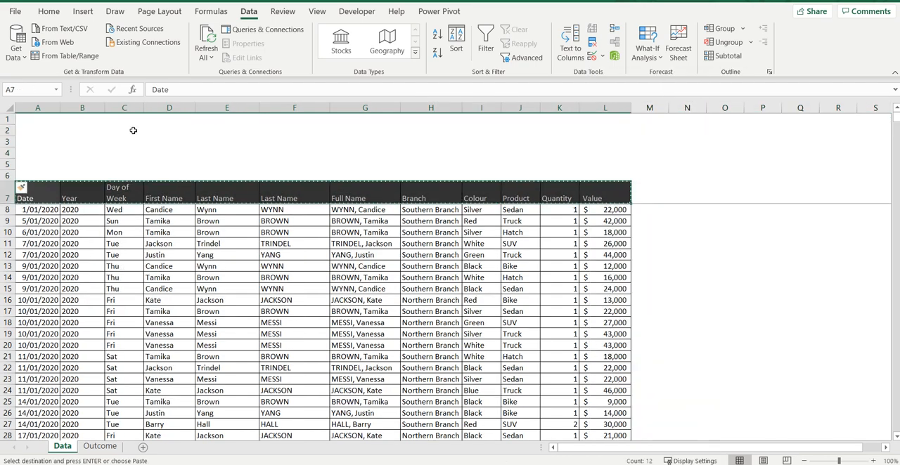
pyautogui.click(31, 123)
pyautogui.rightClick(31, 123)
pyautogui.click(48, 181)
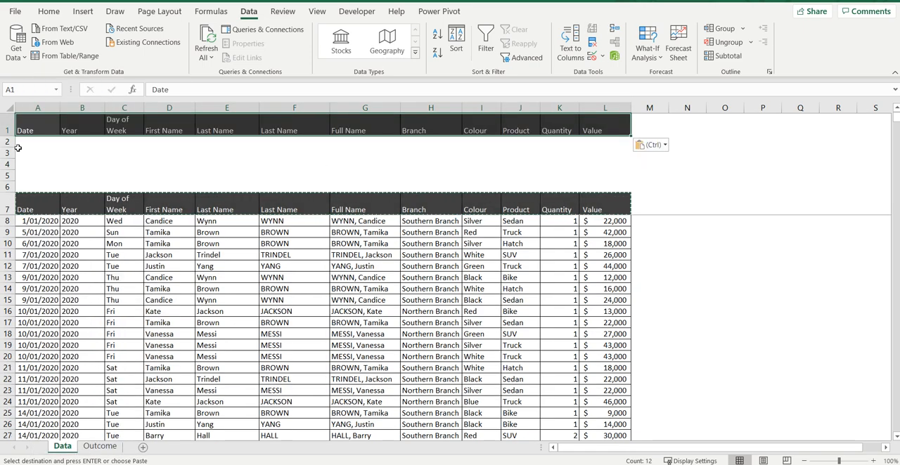
# Enter the Day of Week criteria Mon in C2 and Sun in C3 beneath the copied headers
pyautogui.click(223, 141)
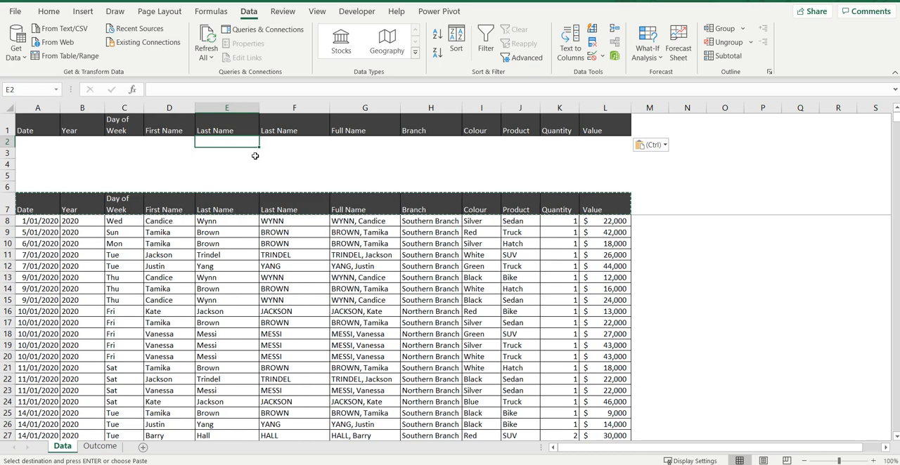
pyautogui.click(127, 143)
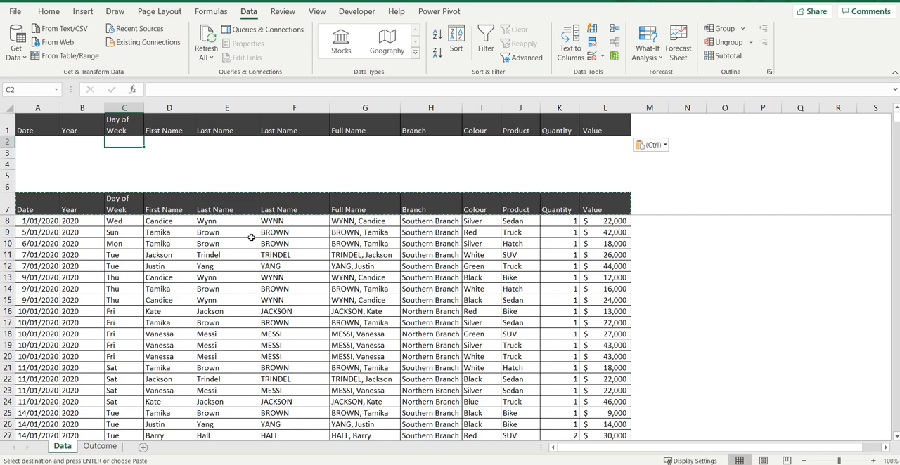
pyautogui.write('Mon')
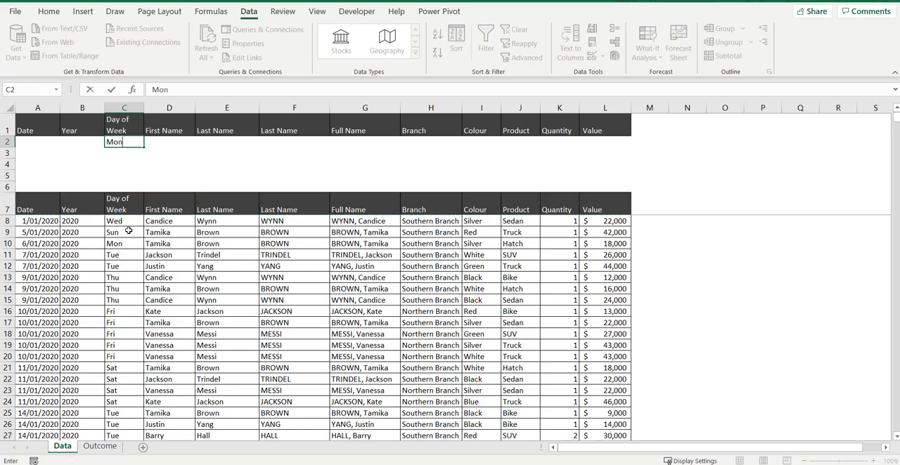
pyautogui.click(159, 263)
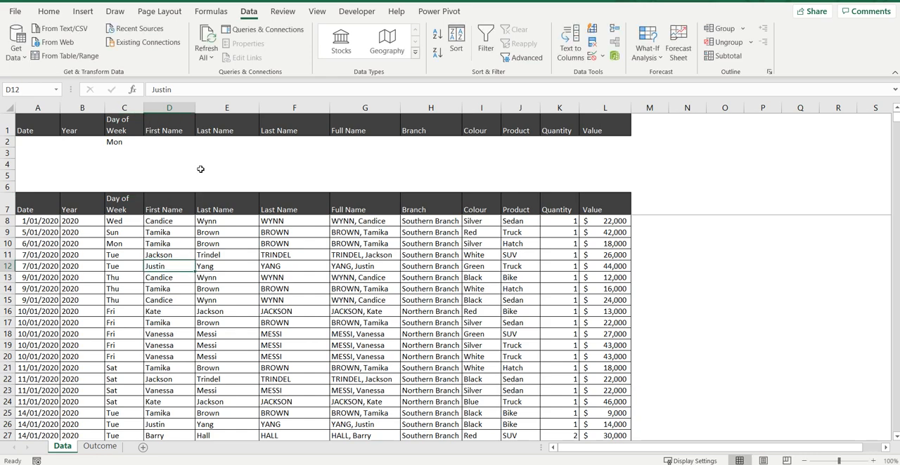
pyautogui.click(128, 152)
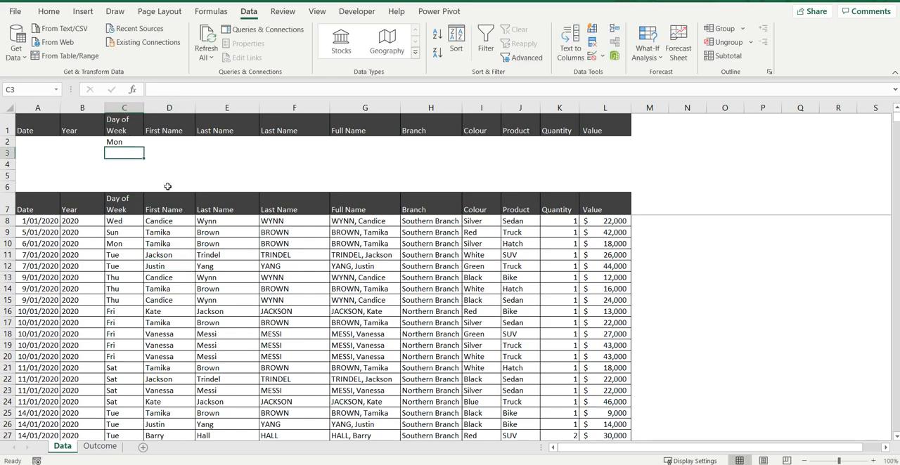
pyautogui.write('Sun')
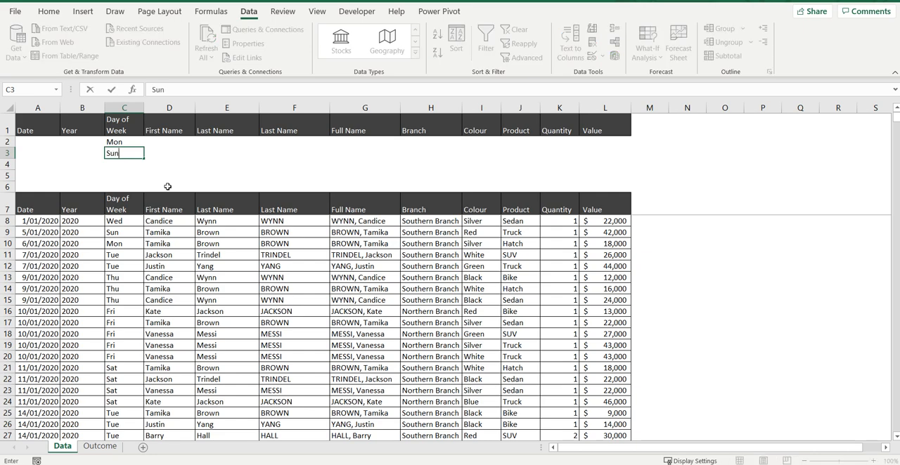
pyautogui.press('Return')
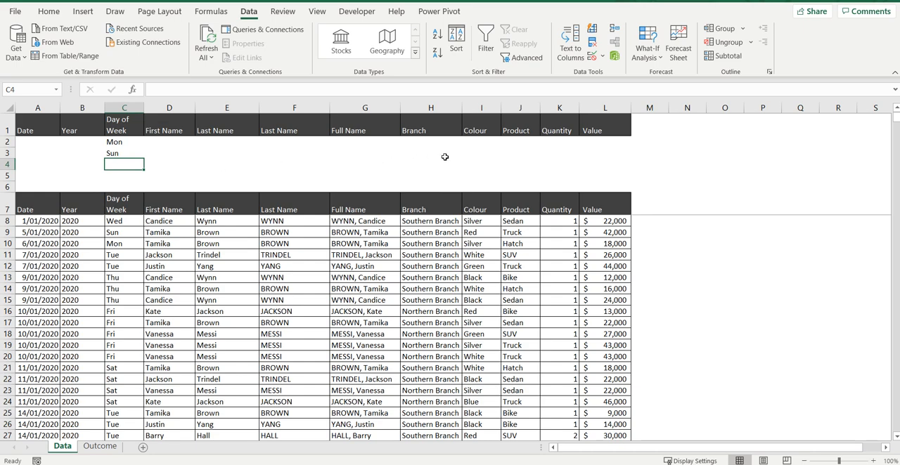
# Enter Black as the Colour criterion in I4, on its own row below the two day criteria
pyautogui.click(482, 163)
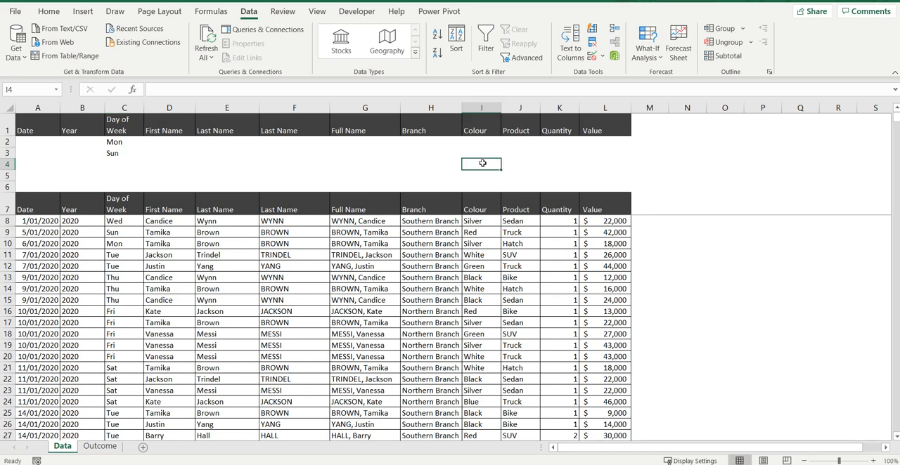
pyautogui.click(483, 142)
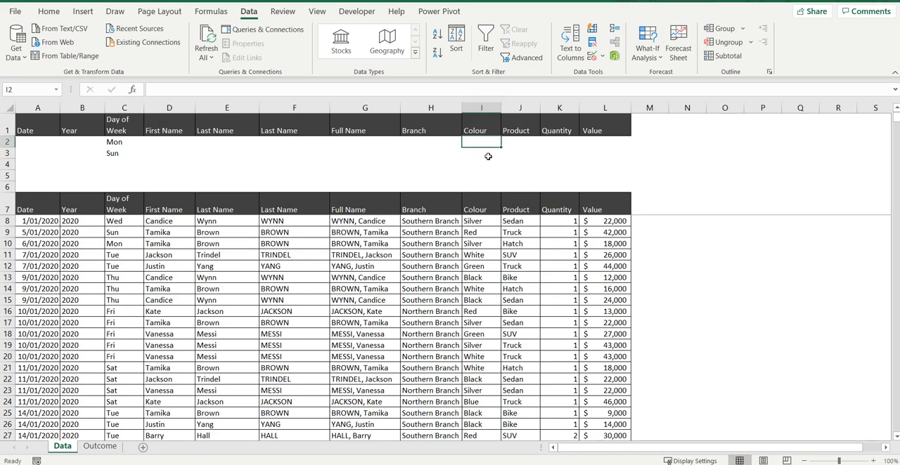
pyautogui.click(480, 164)
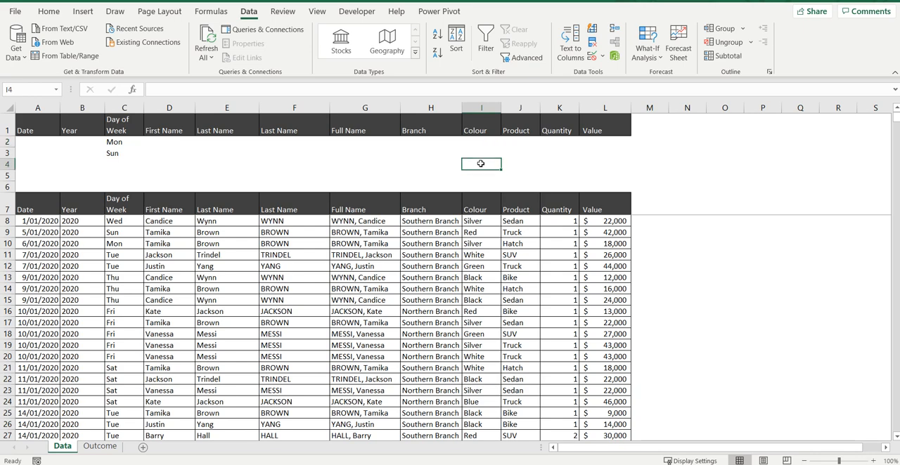
pyautogui.write('B')
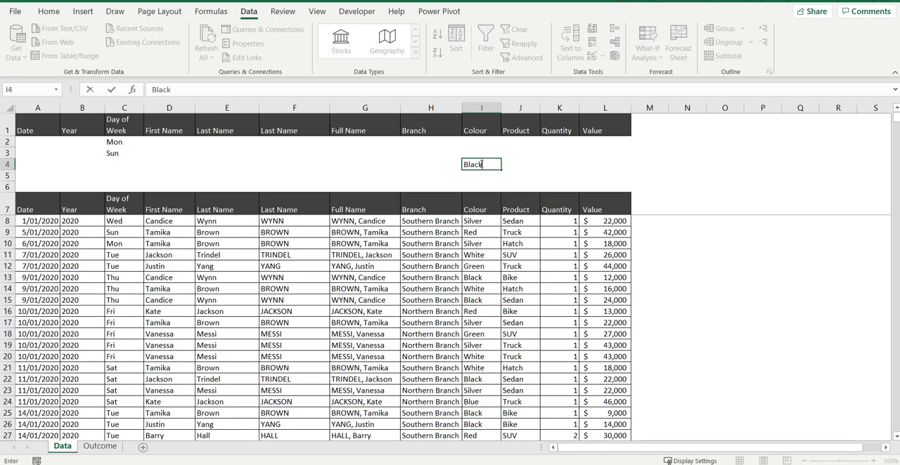
pyautogui.write('lack')
pyautogui.click(10, 142)
# Review the separate criteria rows and their Day of Week and Colour entries
pyautogui.click(7, 153)
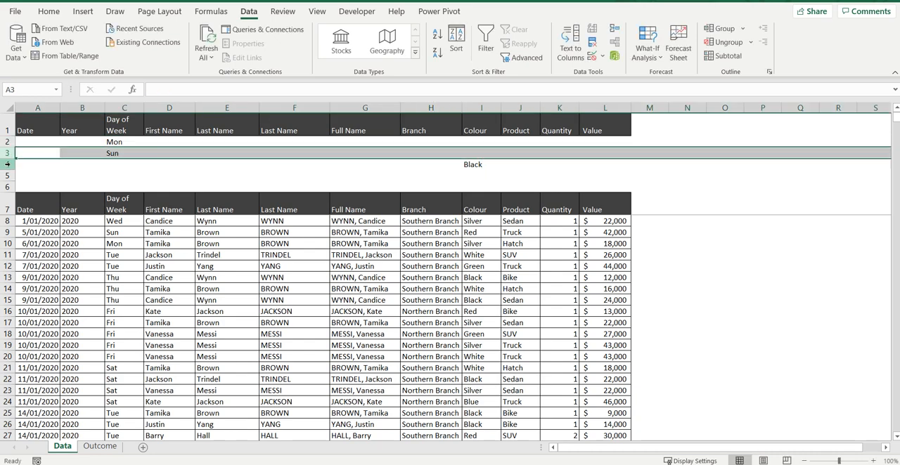
pyautogui.click(8, 165)
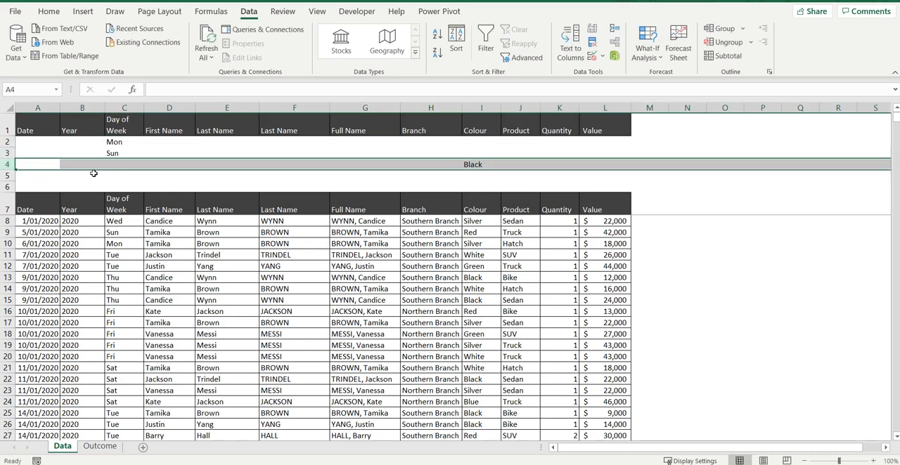
pyautogui.click(125, 145)
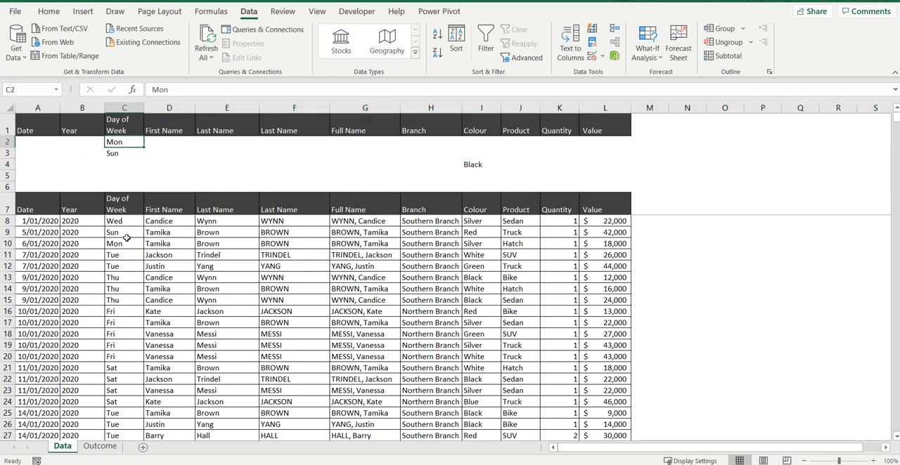
pyautogui.click(127, 153)
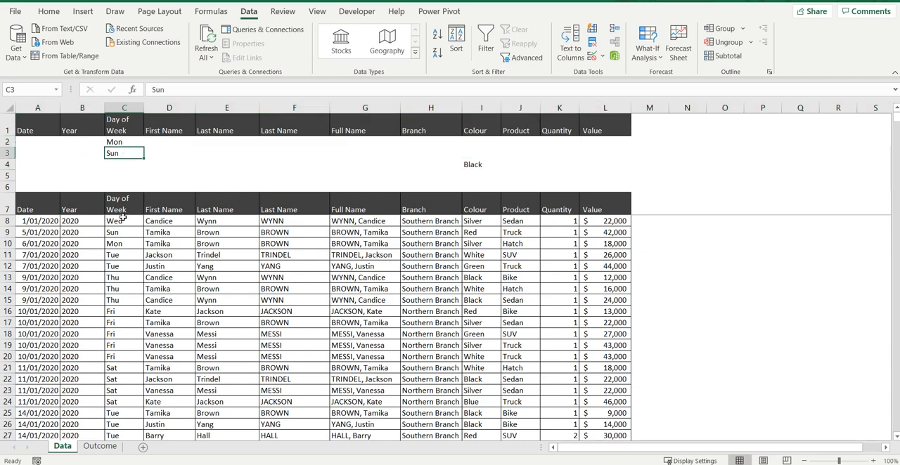
pyautogui.click(474, 166)
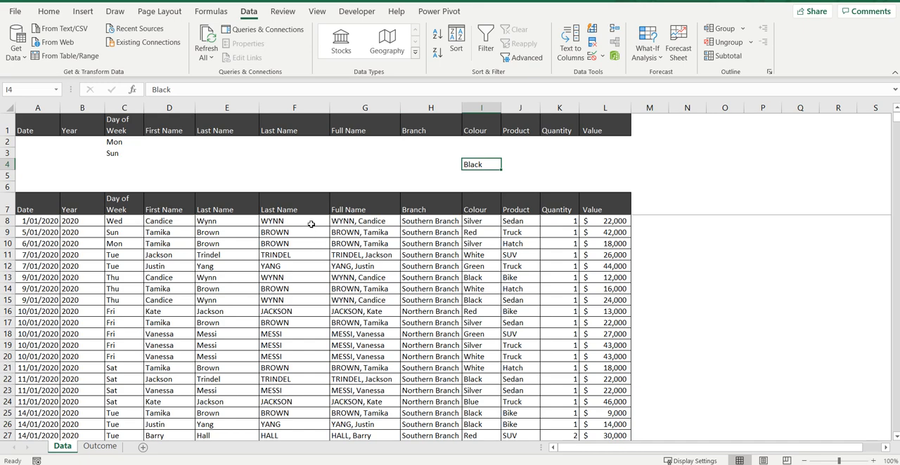
pyautogui.click(394, 175)
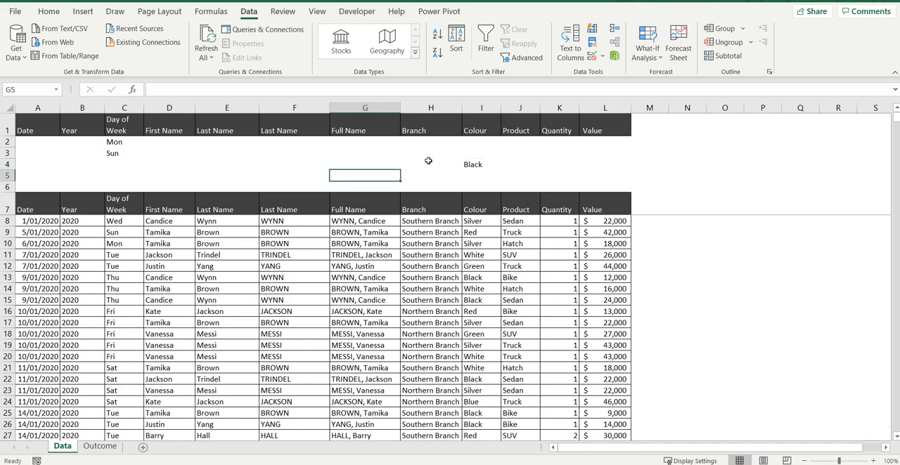
# Apply an in-place Advanced Filter to the list A7:L1107 using A1:L4 as the criteria range
pyautogui.click(524, 57)
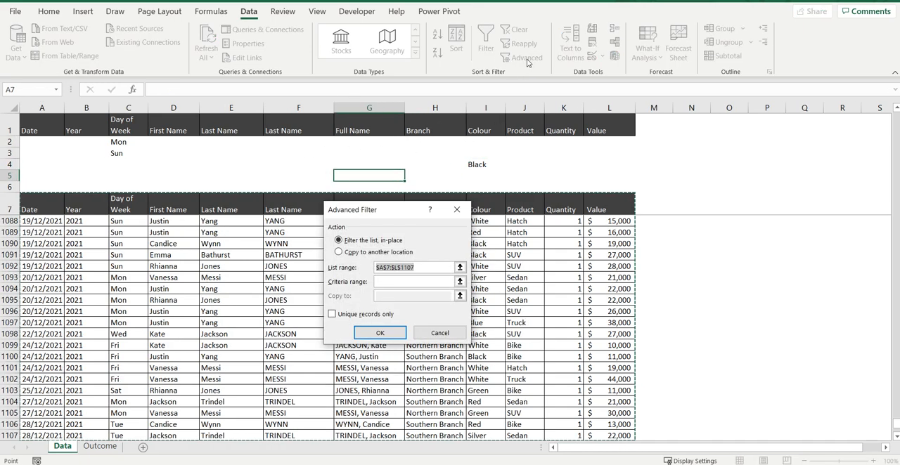
pyautogui.click(459, 282)
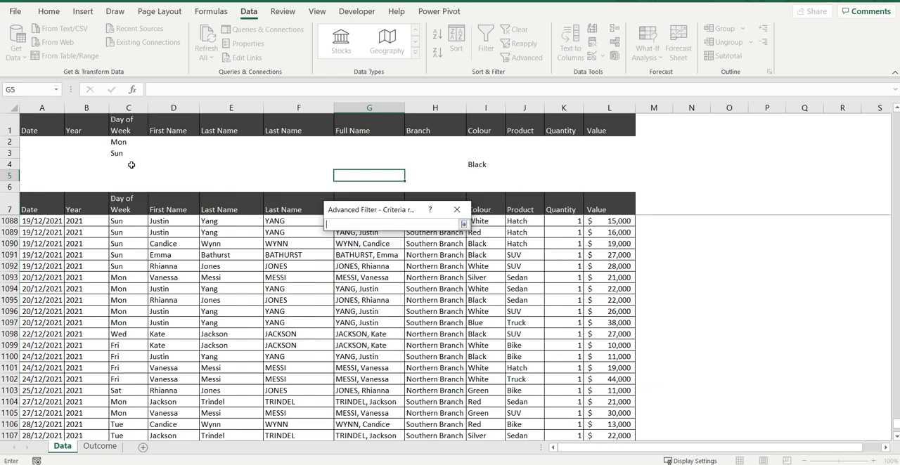
pyautogui.moveTo(37, 125); pyautogui.dragTo(631, 163)
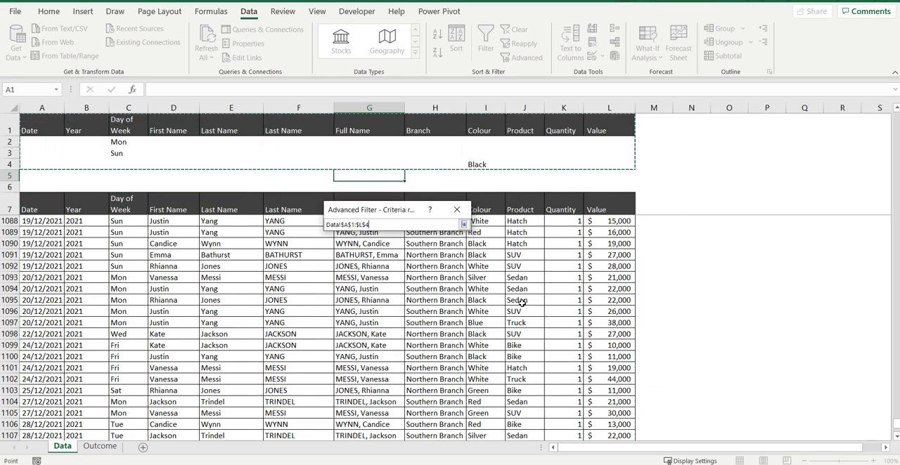
pyautogui.click(463, 225)
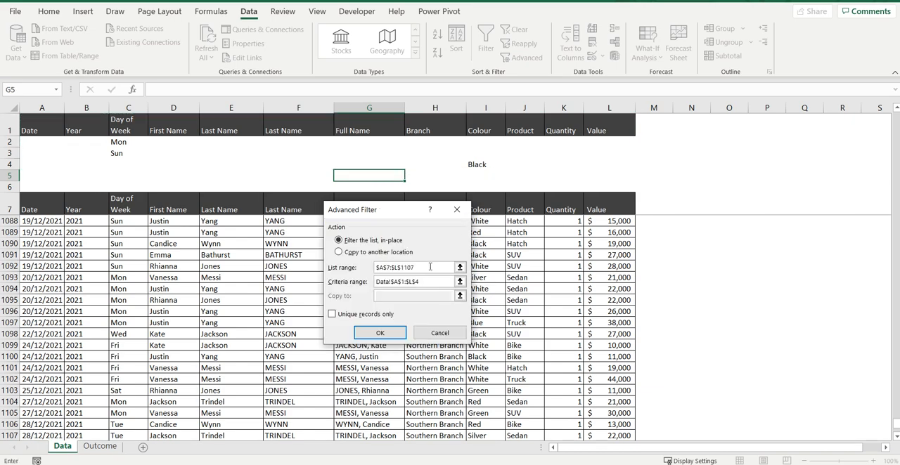
pyautogui.click(380, 334)
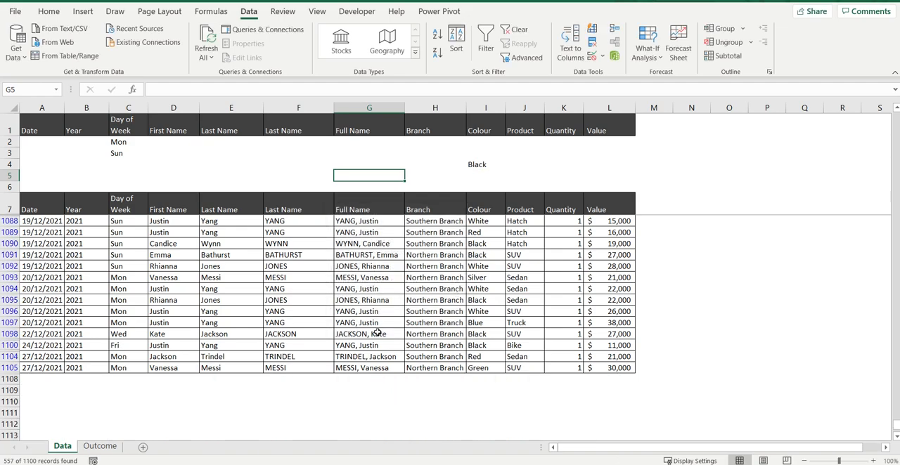
# Examine the filtered records, comparing their Day of Week and Colour values with the criteria
pyautogui.scroll(5, 323, 348)
pyautogui.scroll(1, 323, 348)
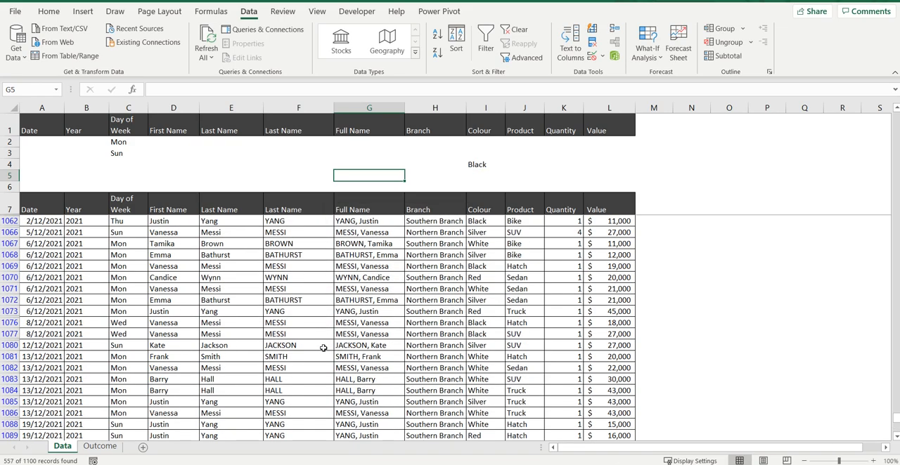
pyautogui.scroll(15, 322, 347)
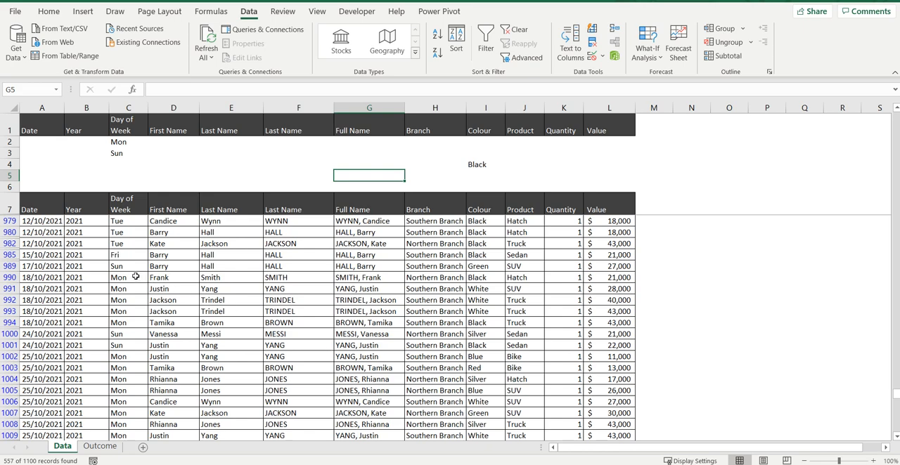
pyautogui.click(132, 277)
pyautogui.click(135, 266)
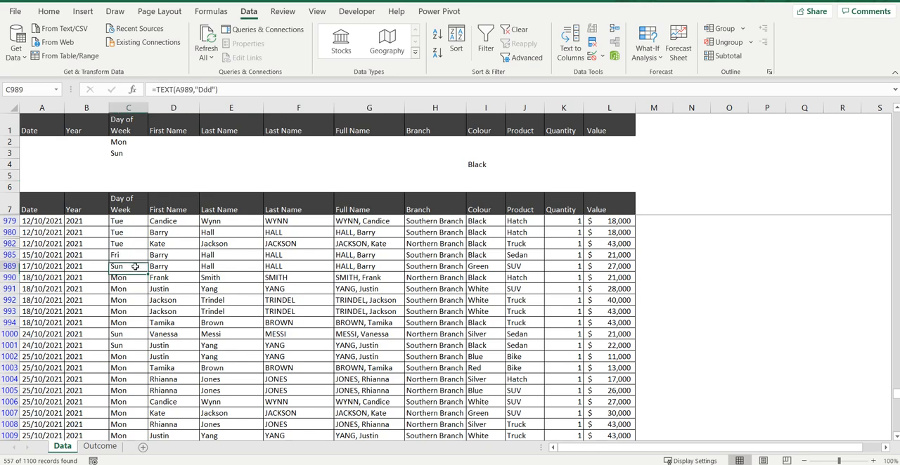
pyautogui.click(474, 265)
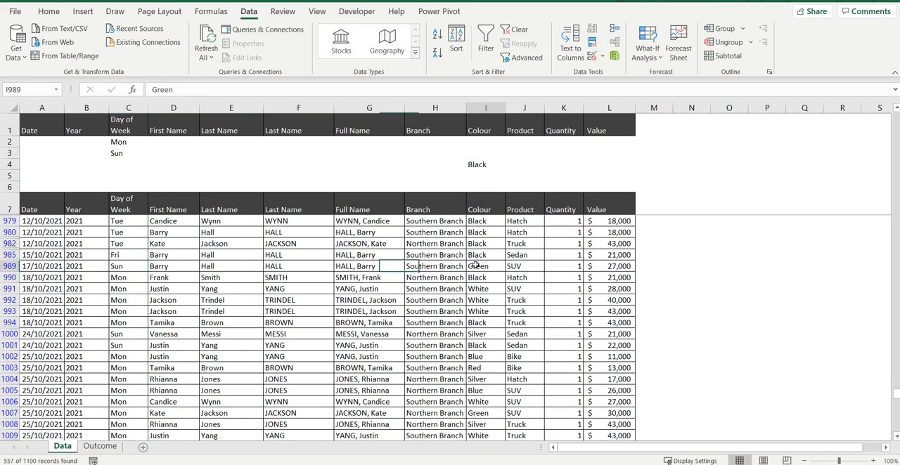
pyautogui.click(117, 270)
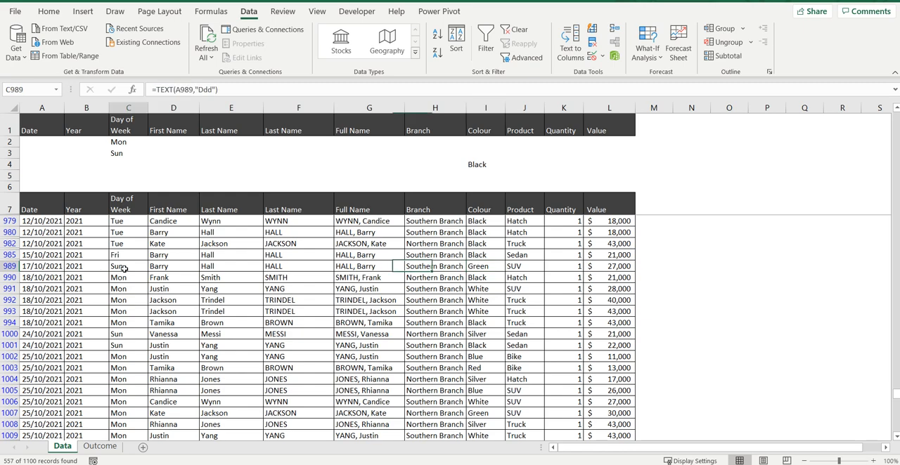
pyautogui.click(482, 266)
pyautogui.click(114, 266)
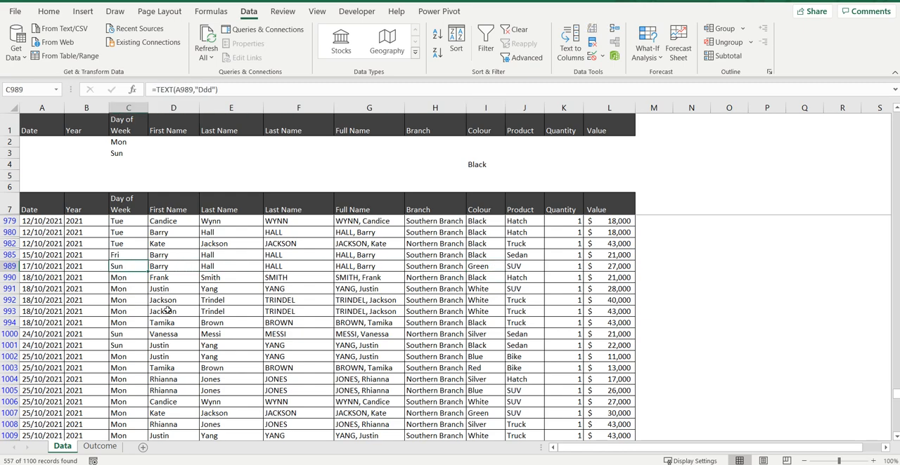
pyautogui.click(3, 265)
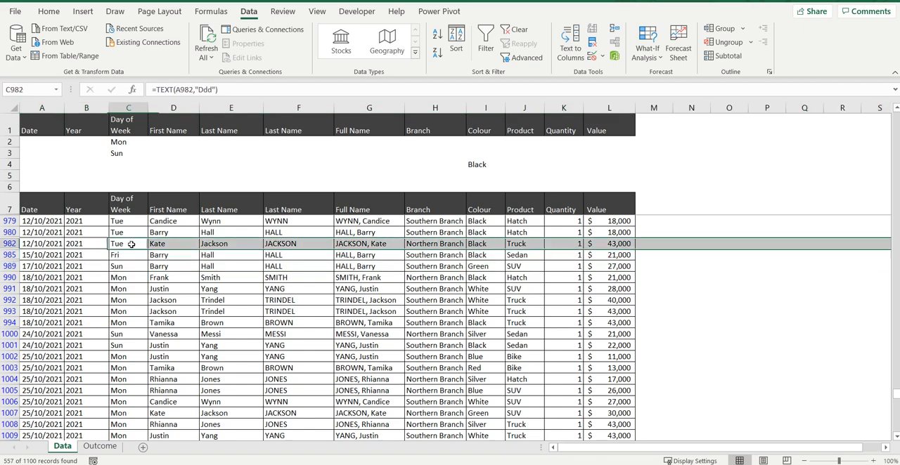
pyautogui.click(133, 244)
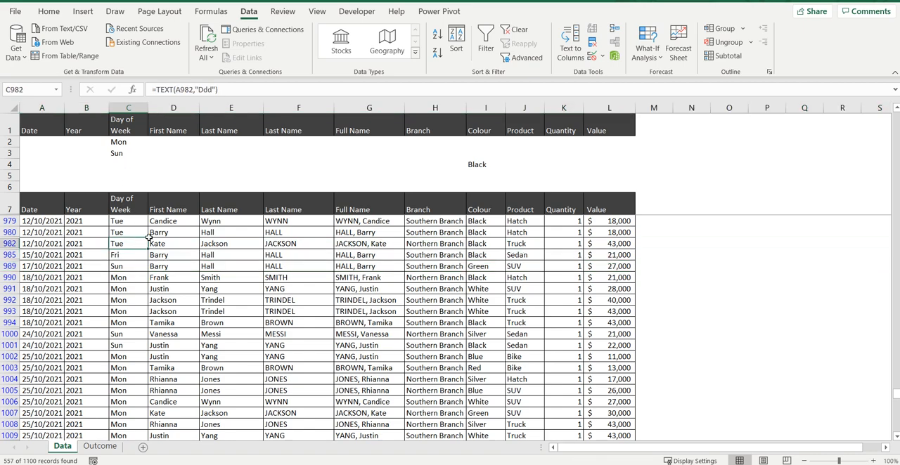
pyautogui.click(485, 244)
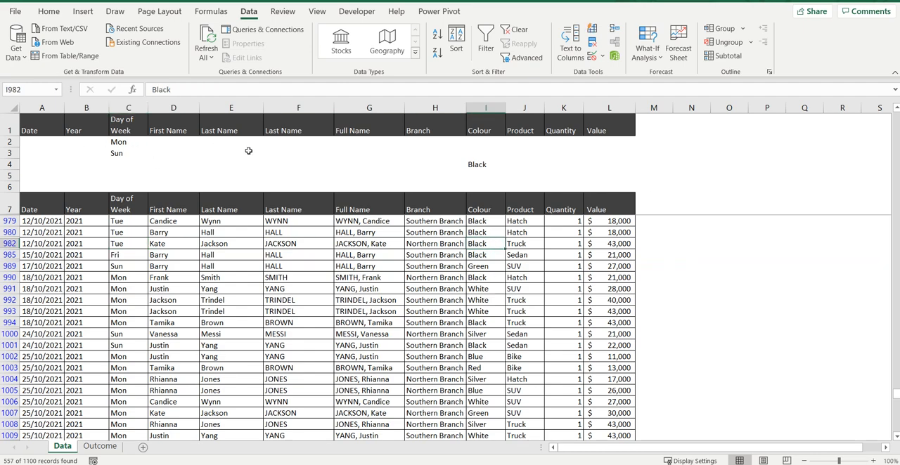
# Clear the filter from the sales data and select the Colour criterion in I4
pyautogui.click(518, 30)
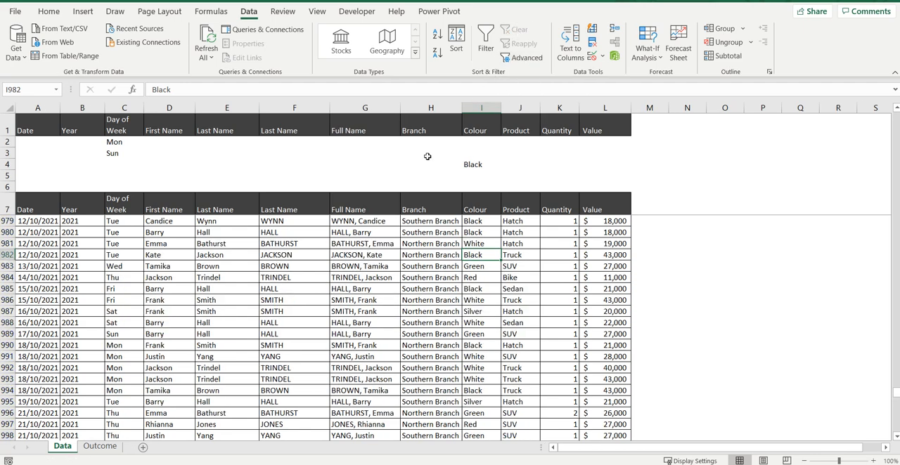
pyautogui.click(475, 163)
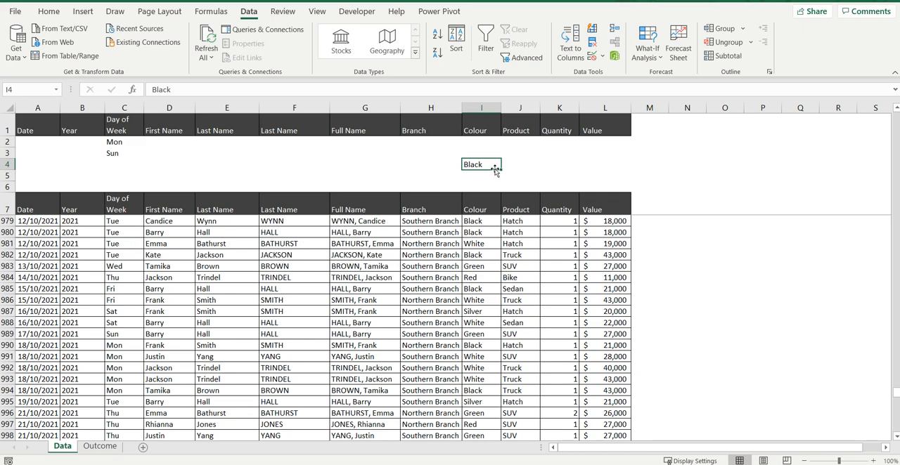
# Enter Black as the Colour criterion in I2 for the Mon row and clear the Colour criterion in I4
pyautogui.click(7, 165)
pyautogui.click(483, 165)
pyautogui.click(469, 141)
pyautogui.write('Black')
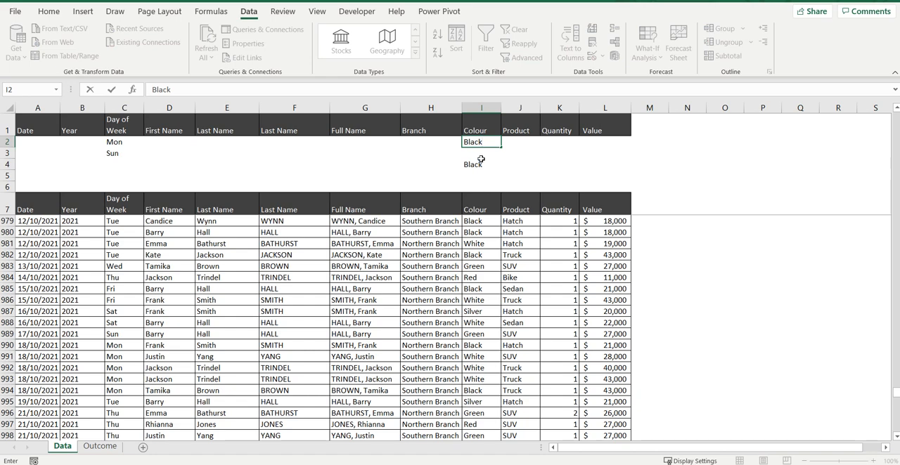
pyautogui.click(482, 175)
pyautogui.click(483, 168)
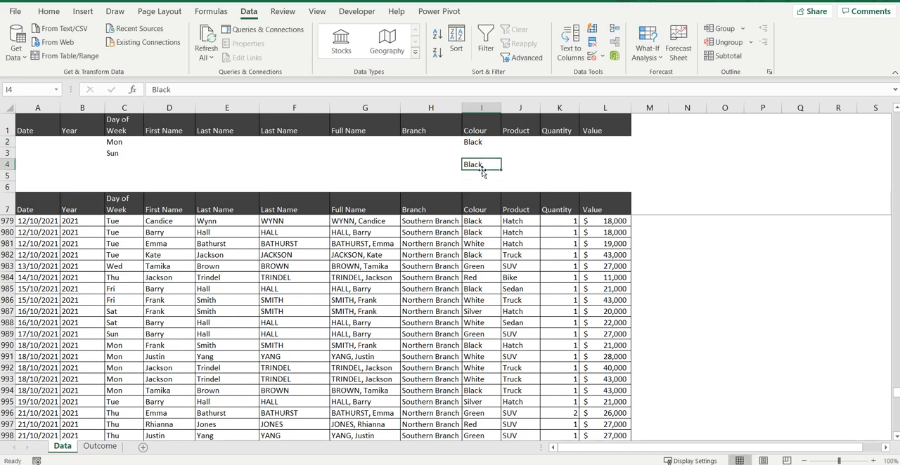
pyautogui.press('Delete')
# Enter Red as the Colour criterion in I3 for the Sun row and check the Mon criteria in row 2
pyautogui.click(480, 153)
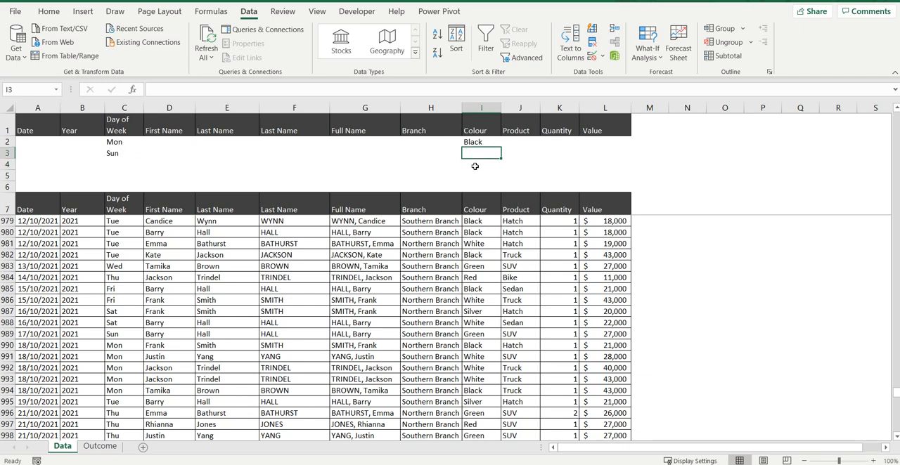
pyautogui.write('Black')
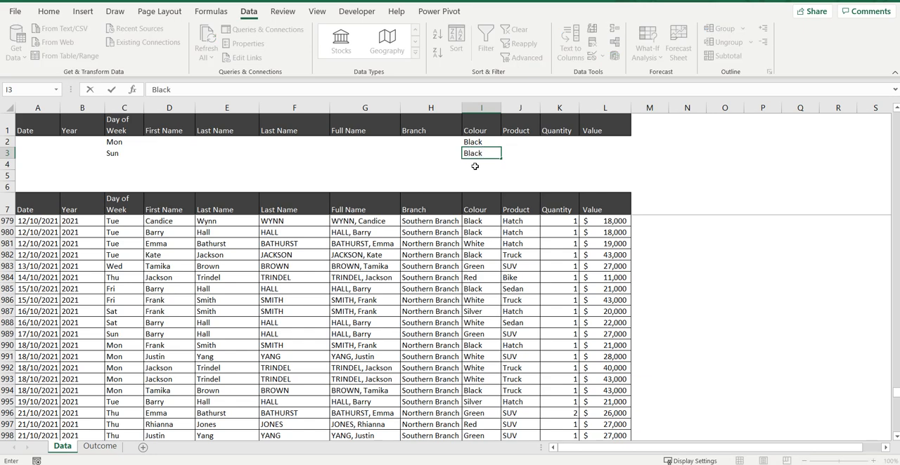
pyautogui.press('BackSpace')
pyautogui.press('BackSpace')
pyautogui.press('BackSpace')
pyautogui.click(327, 288)
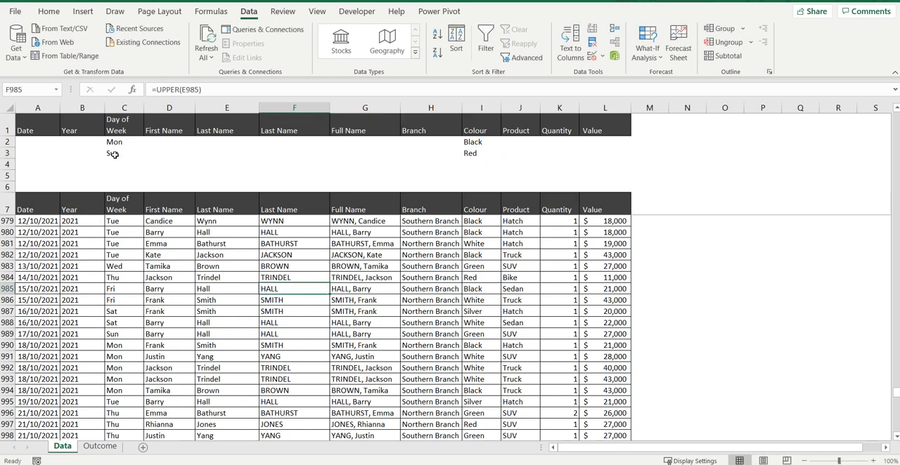
pyautogui.click(9, 142)
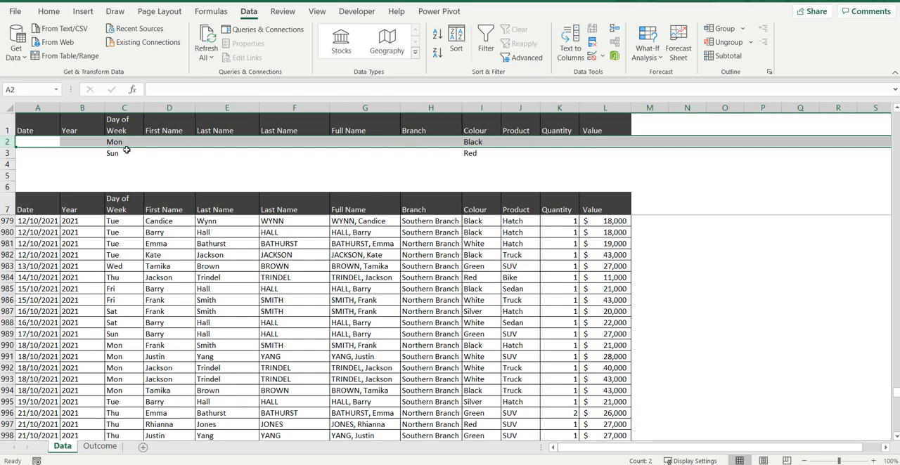
# Apply an in-place Advanced Filter to the list A7:L1107 using A1:L3 as the criteria range
pyautogui.click(349, 280)
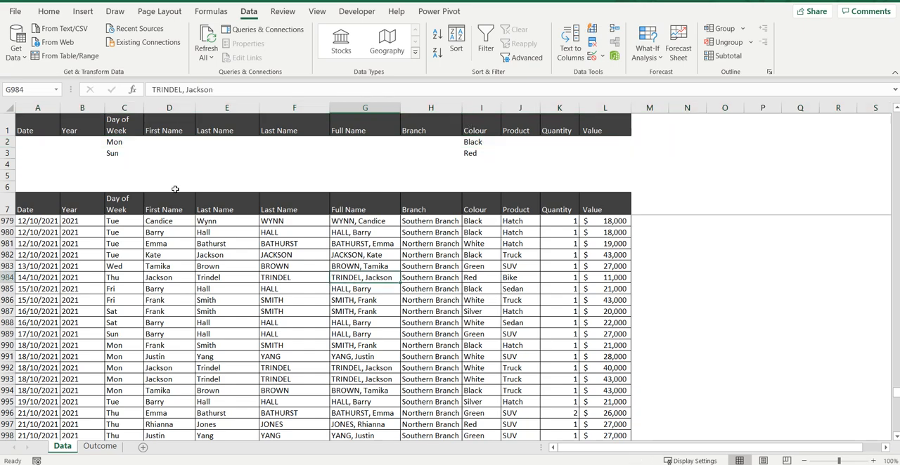
pyautogui.click(523, 58)
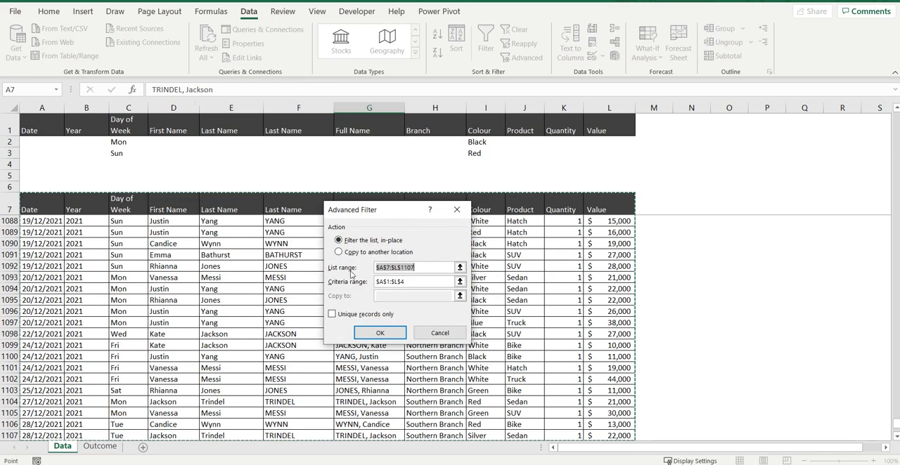
pyautogui.click(48, 203)
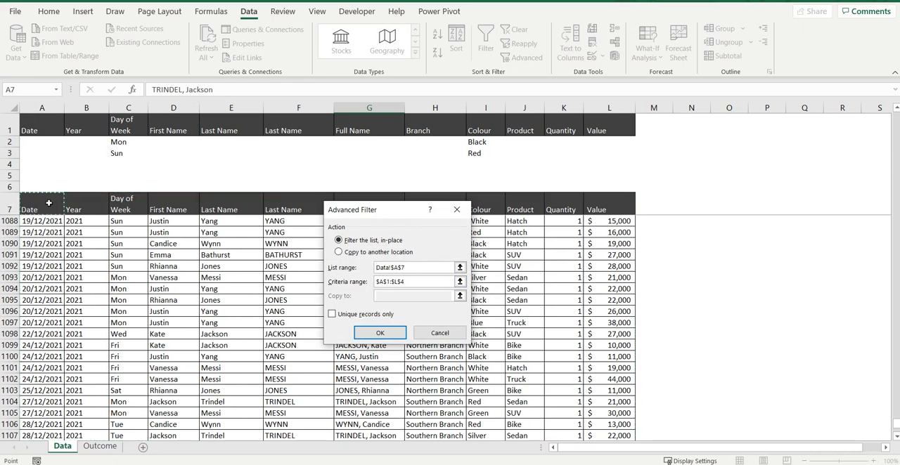
pyautogui.hotkey('ctrl', 'shift', 'Right')
pyautogui.hotkey('ctrl', 'shift', 'Down')
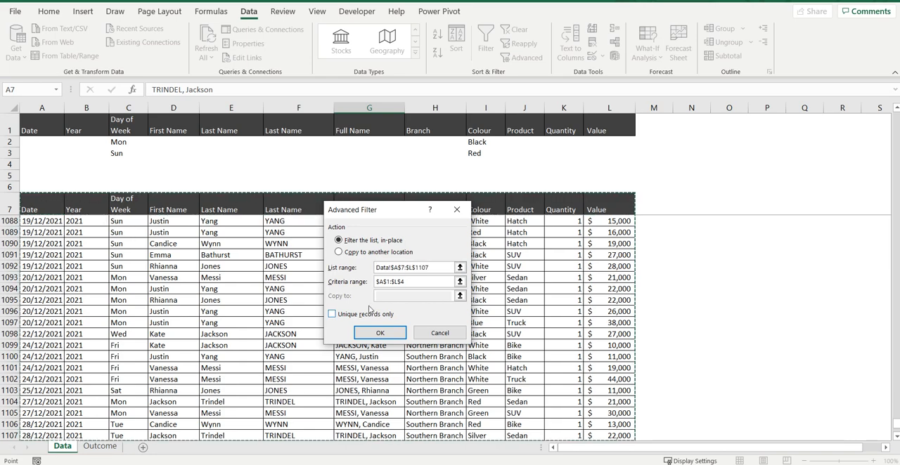
pyautogui.click(460, 281)
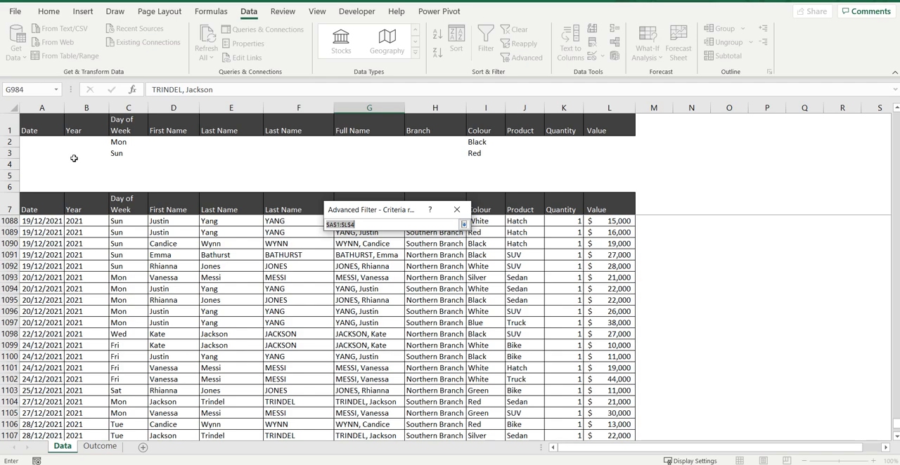
pyautogui.moveTo(36, 125); pyautogui.dragTo(615, 150)
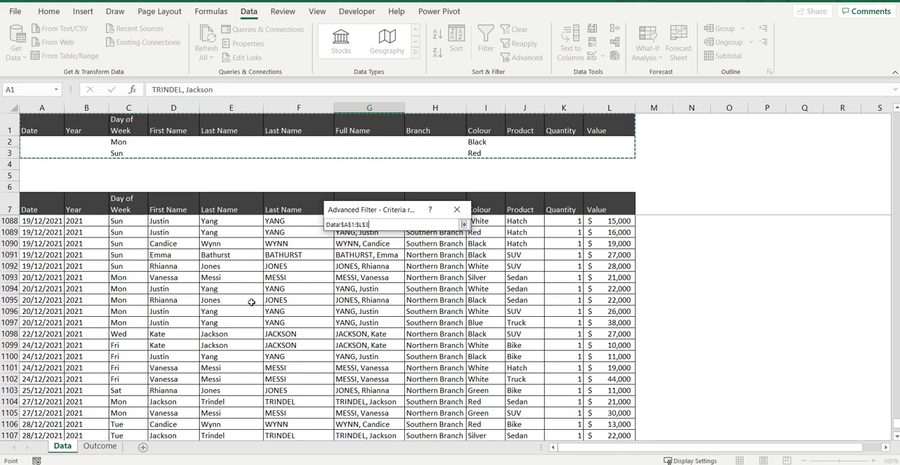
pyautogui.click(464, 224)
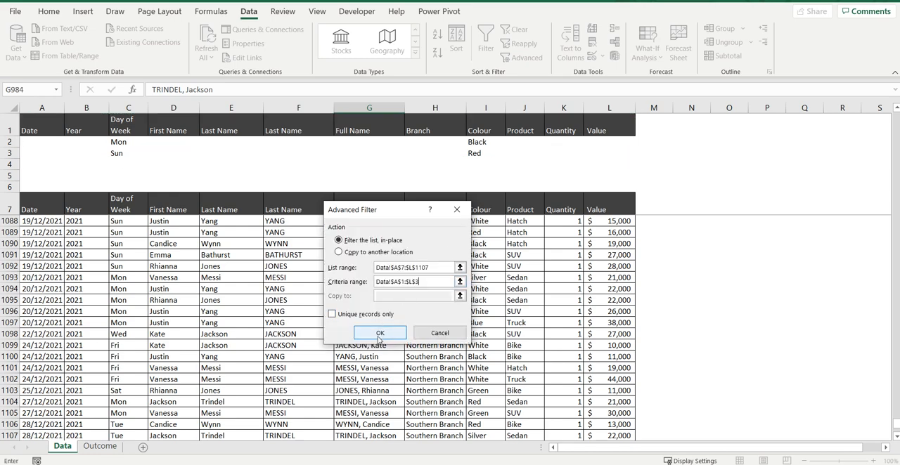
pyautogui.click(380, 333)
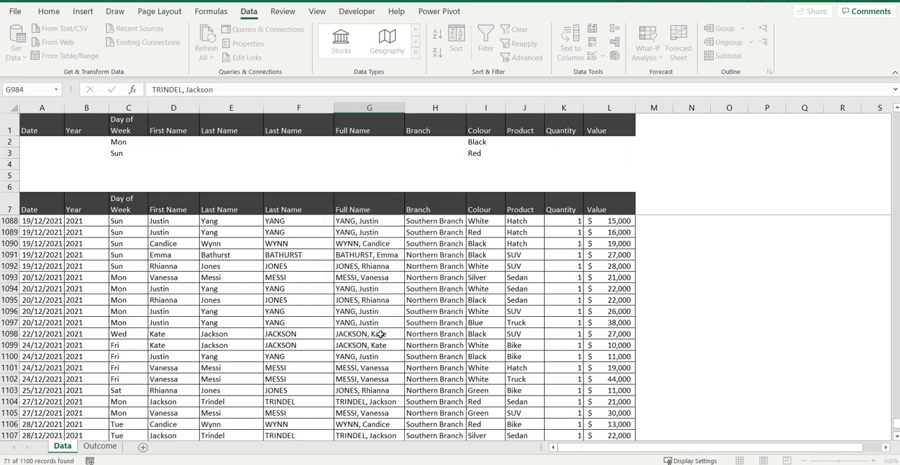
# Examine the filtered records, checking each row's Day of Week and Colour pair against the Mon/Black and Sun/Red criteria
pyautogui.scroll(1, 189, 233)
pyautogui.scroll(20, 189, 233)
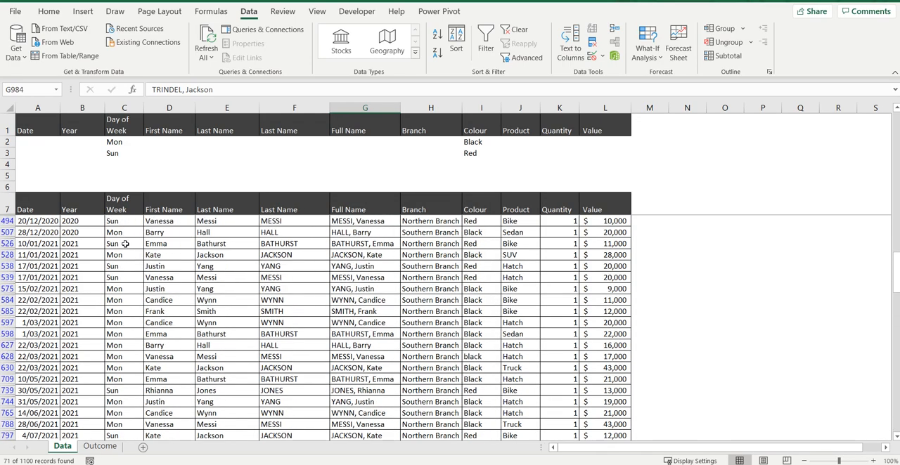
pyautogui.click(128, 220)
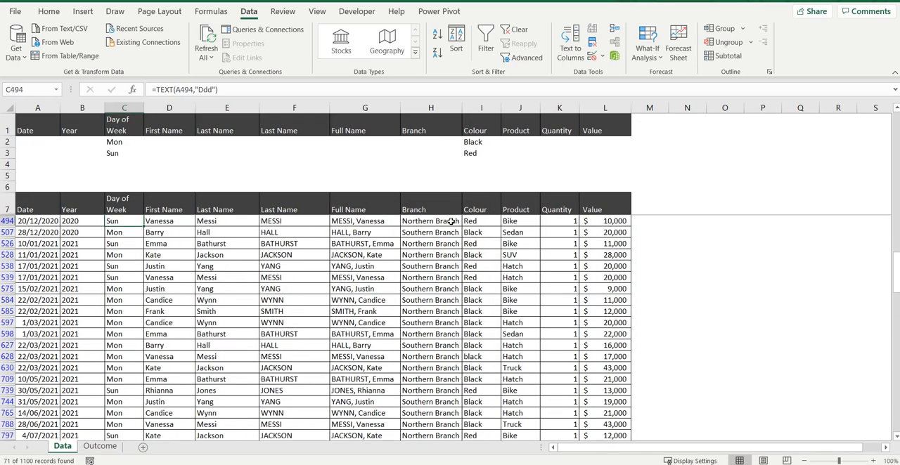
pyautogui.click(485, 222)
pyautogui.click(139, 242)
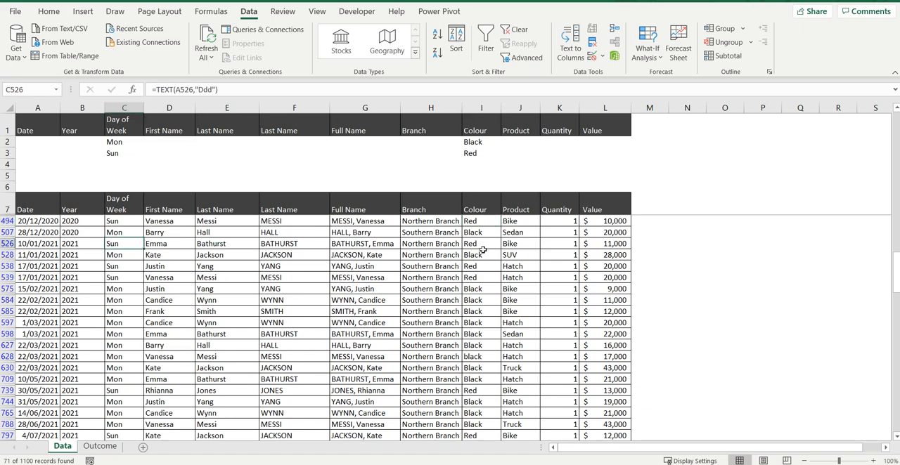
pyautogui.click(482, 246)
pyautogui.click(121, 233)
pyautogui.click(482, 232)
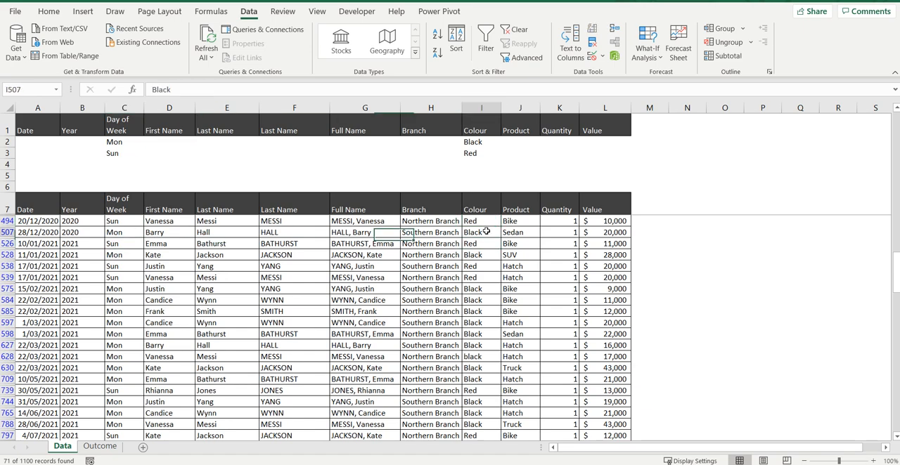
pyautogui.scroll(4, 325, 262)
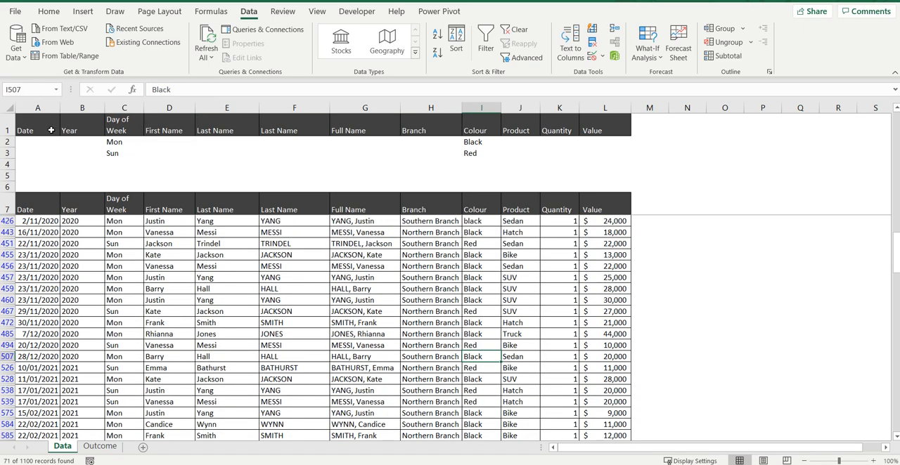